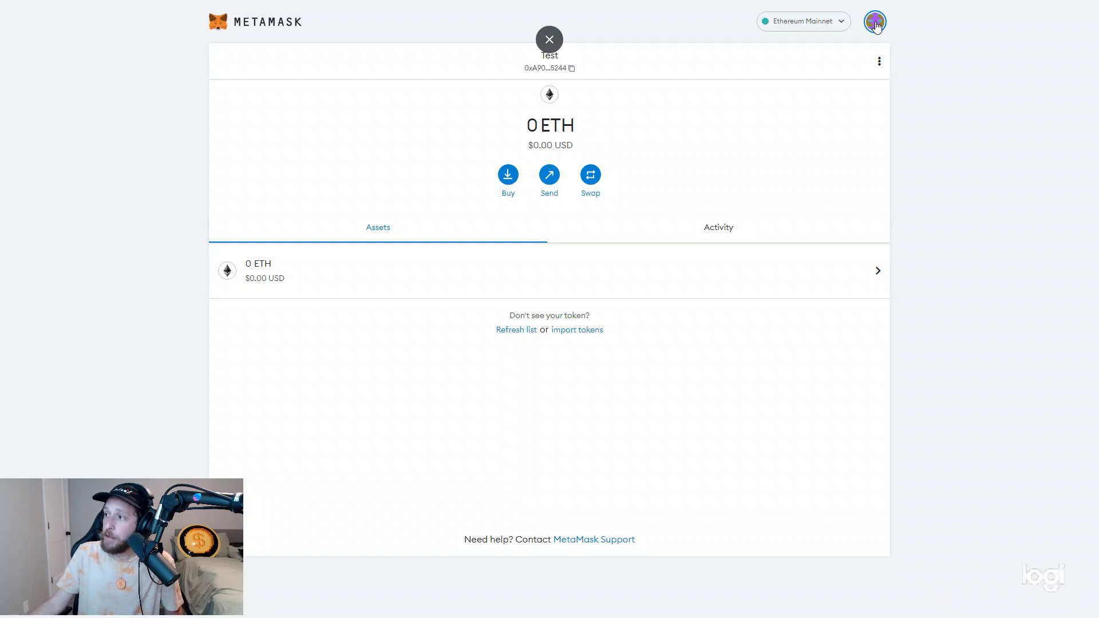
Open the 'Add a network manually' form from MetaMask's network selector.
click(840, 26)
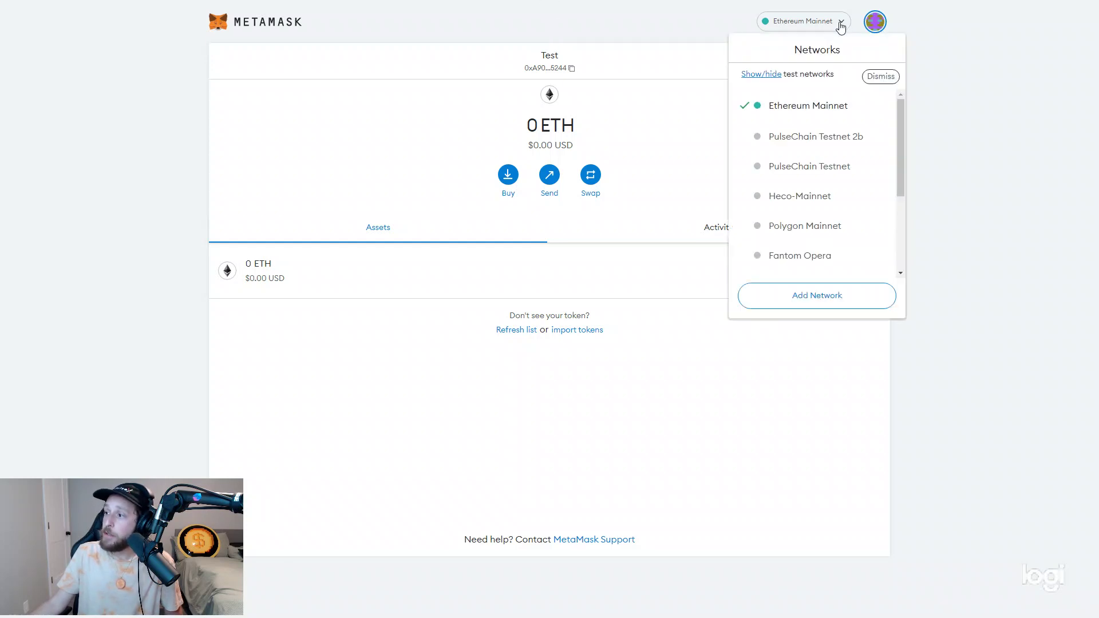
click(820, 296)
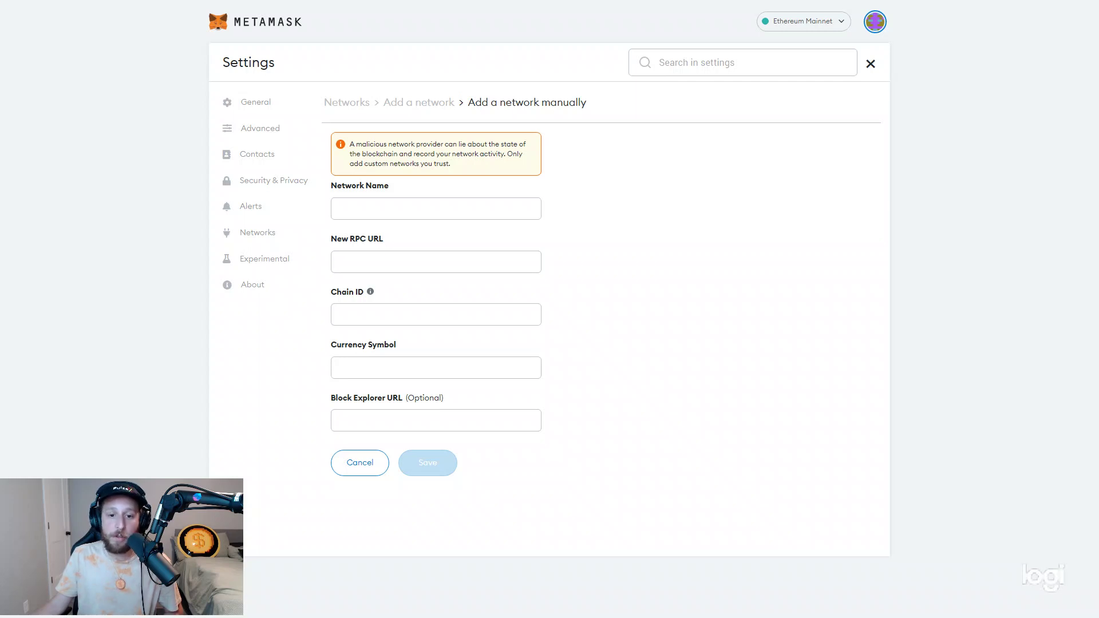
Paste ETHW-mainnet as the network name and the ETHW mainnet RPC URL.
right_click(364, 209)
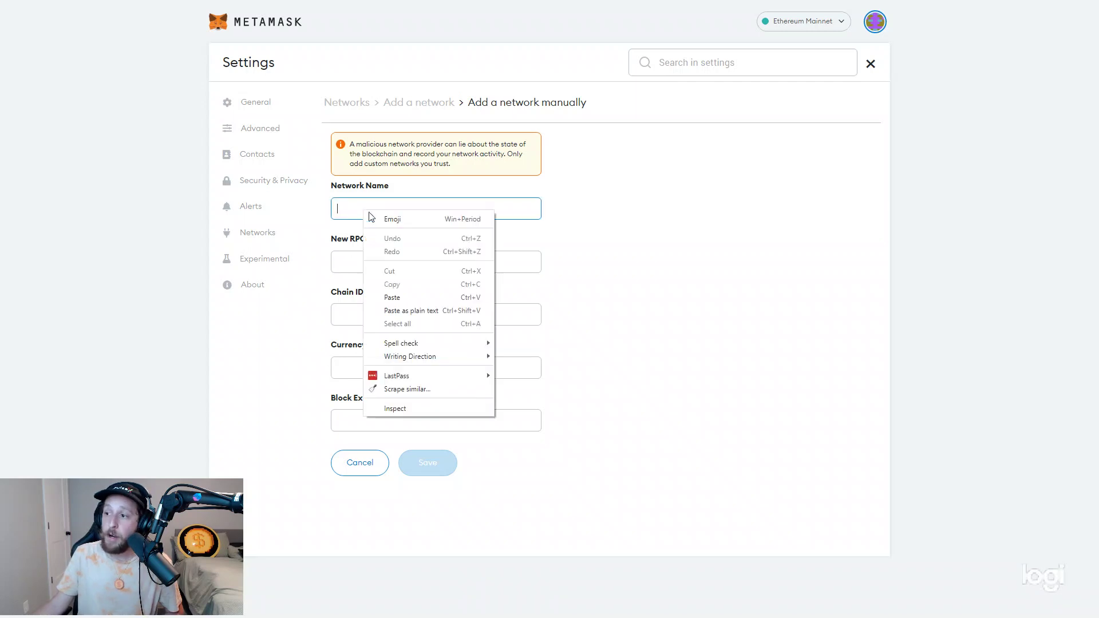
click(417, 297)
click(394, 252)
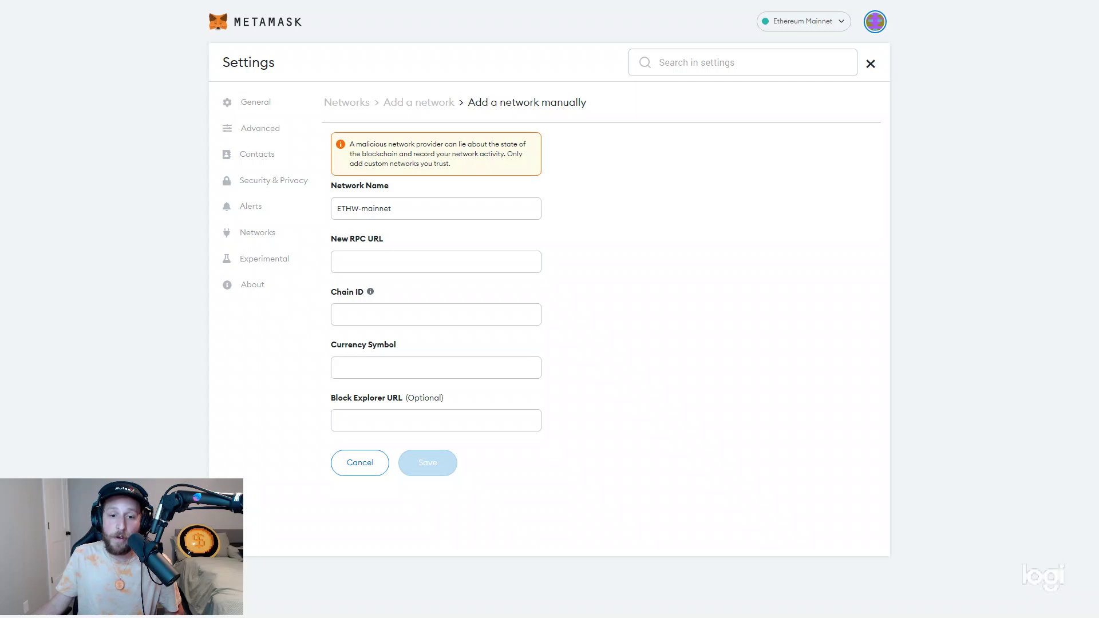
right_click(398, 261)
click(439, 344)
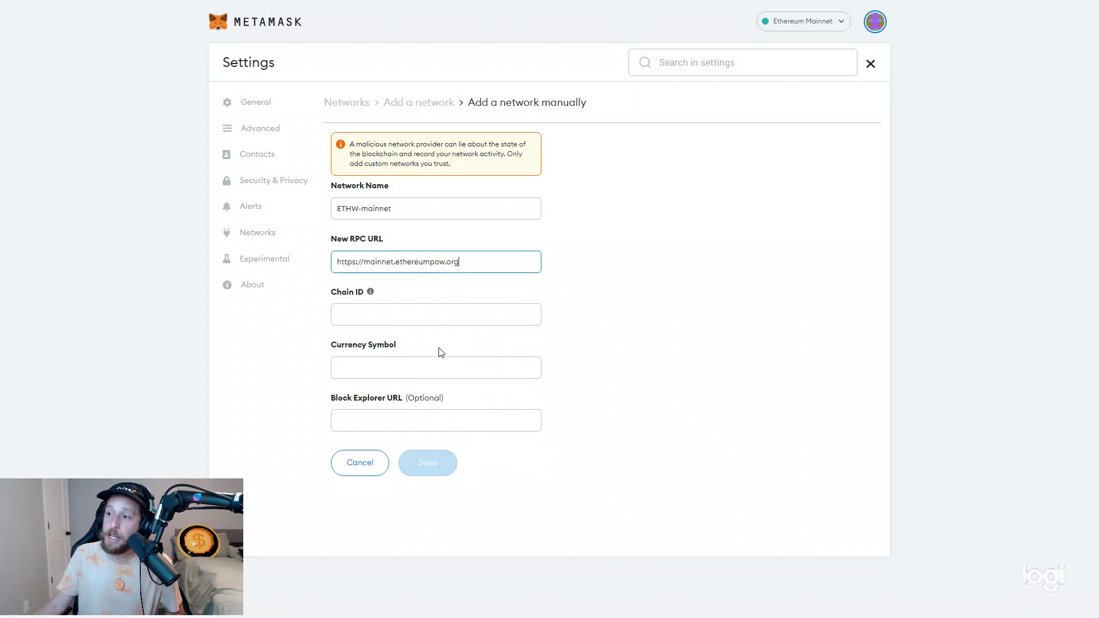
drag(364, 262, 327, 267)
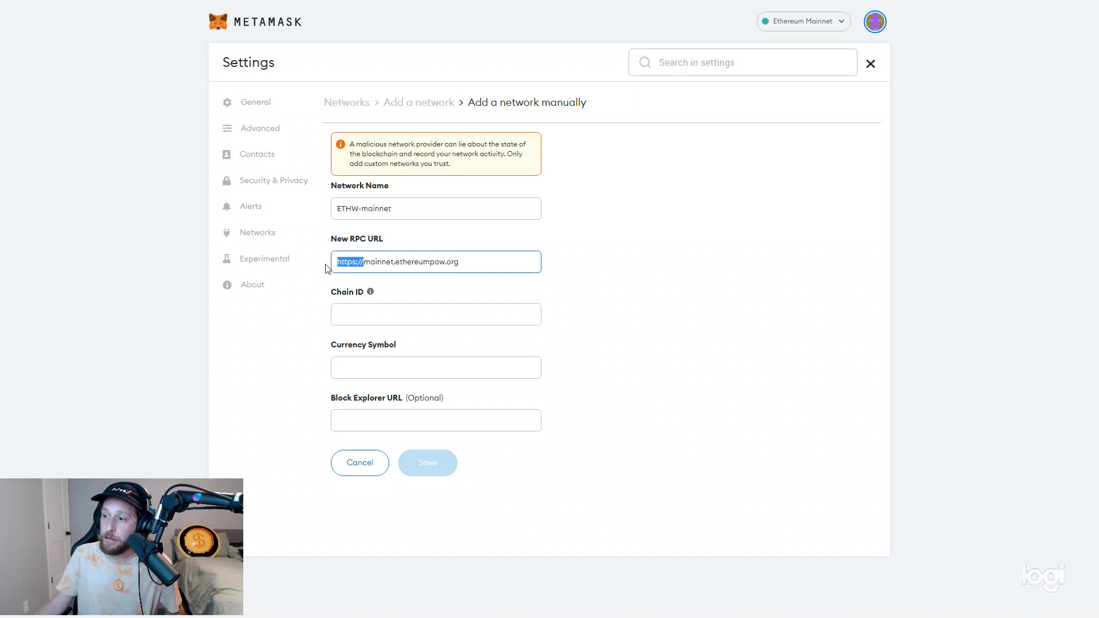
Enter chain ID 10001 and currency symbol ETHW.
click(384, 313)
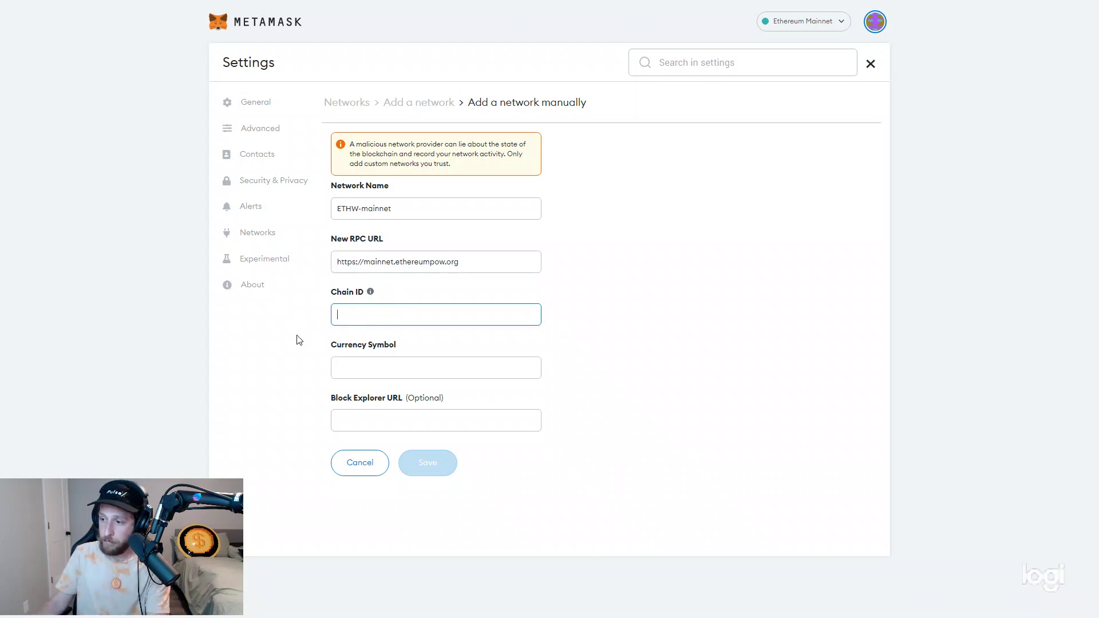
text(100)
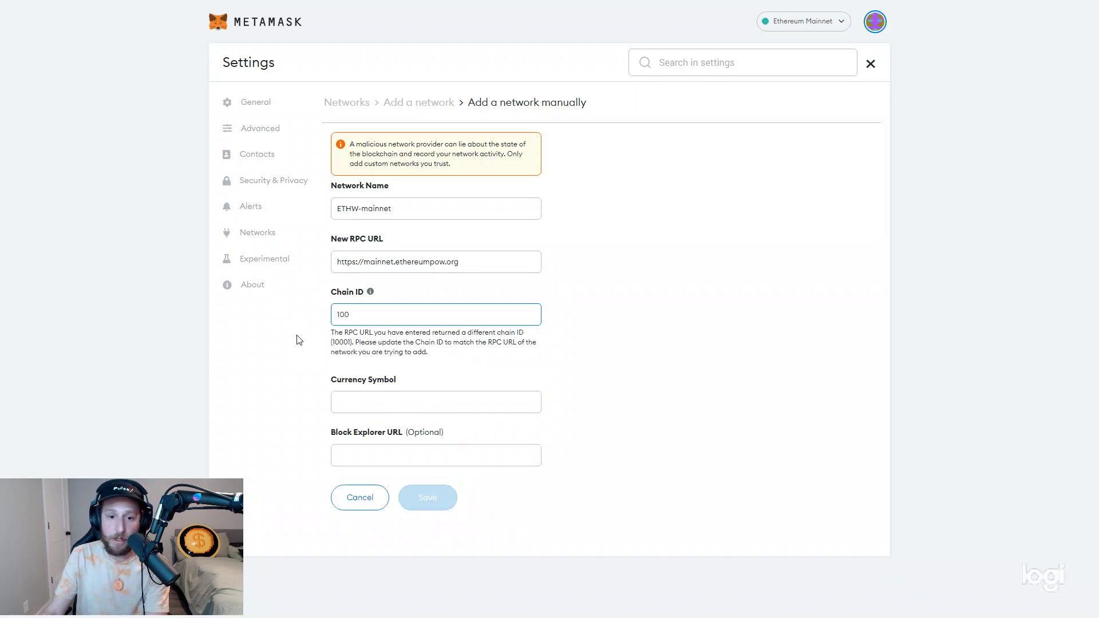
text(01)
click(363, 362)
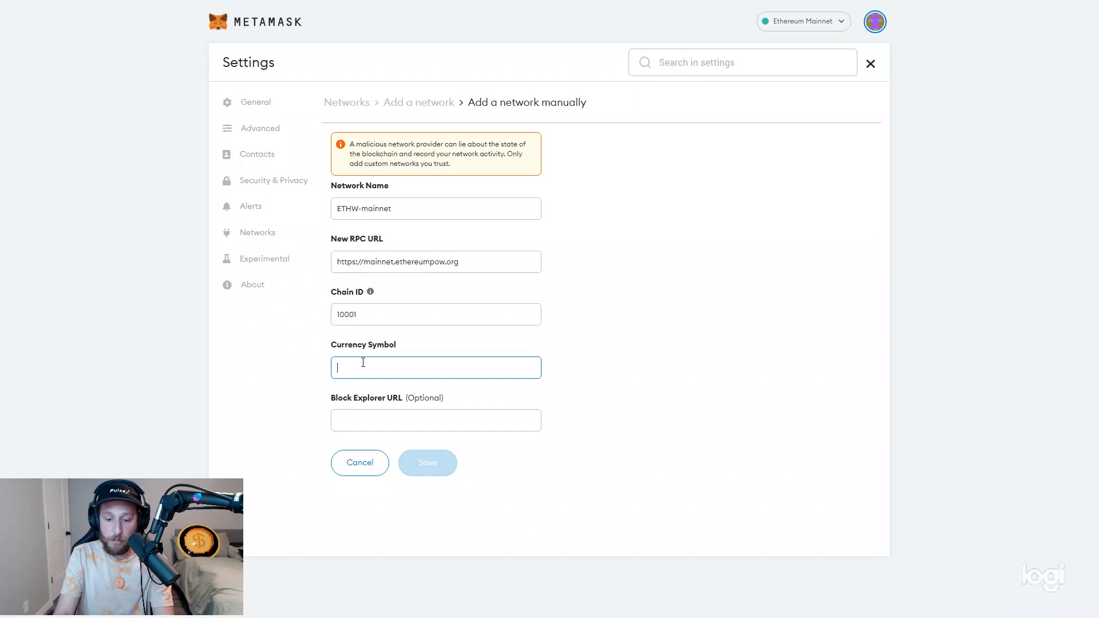
text(ETHW)
key(Tab)
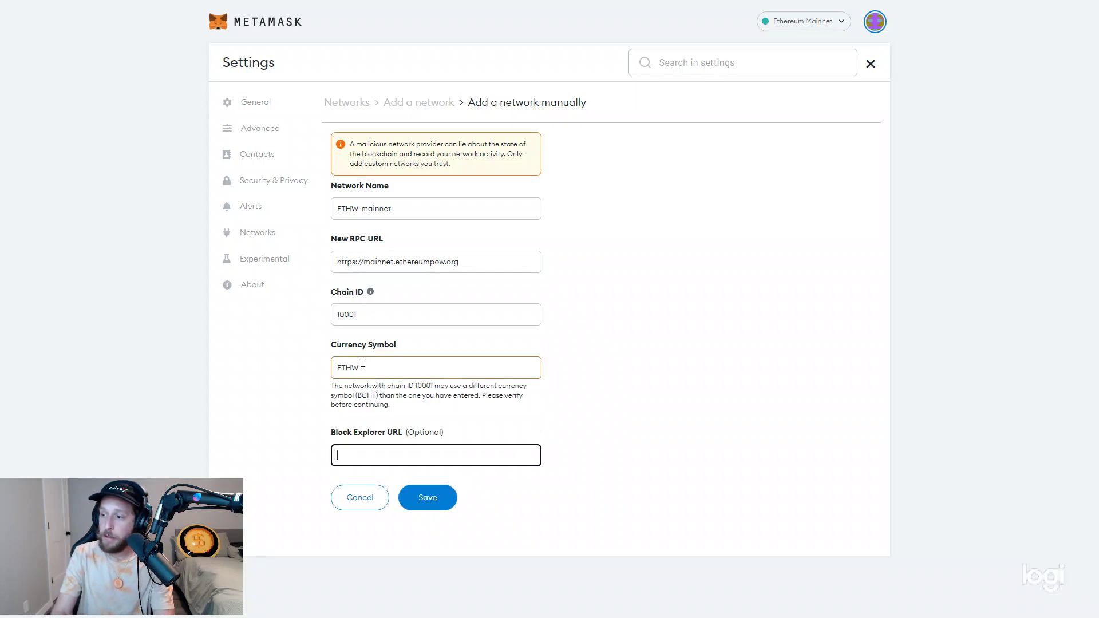
Paste the ETHW block explorer URL and save the new network.
key(alt+Tab)
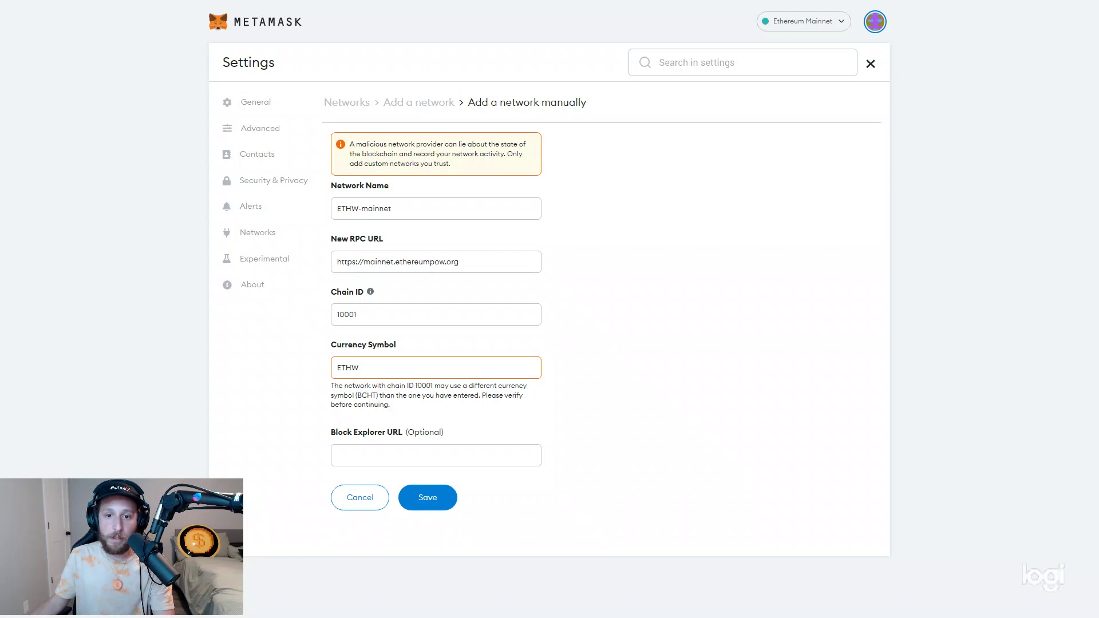
click(352, 452)
right_click(351, 452)
click(378, 329)
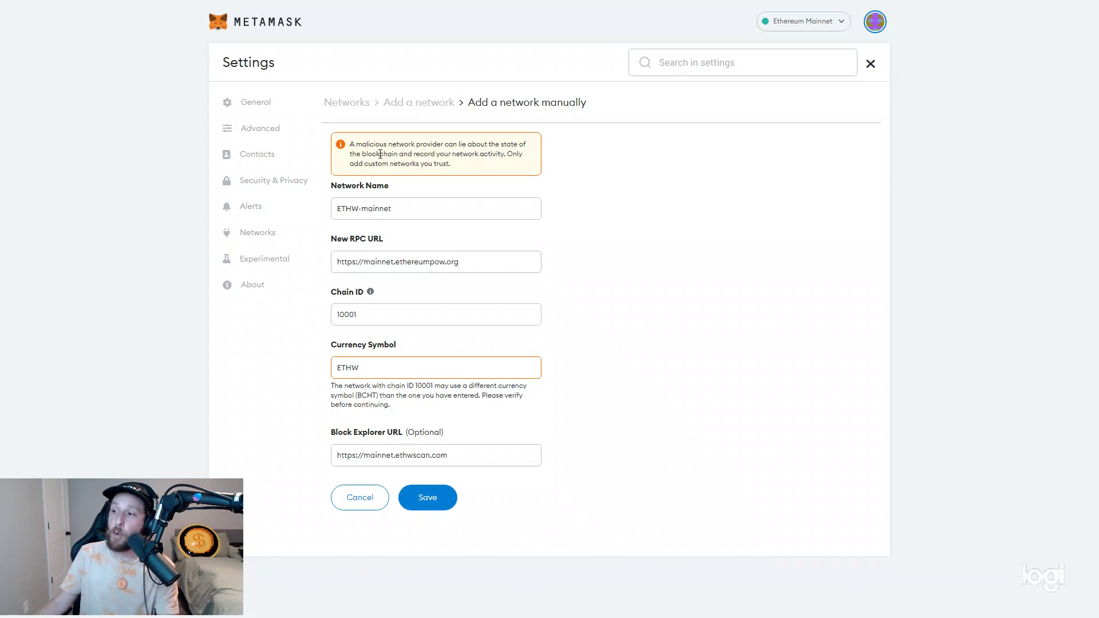
click(435, 498)
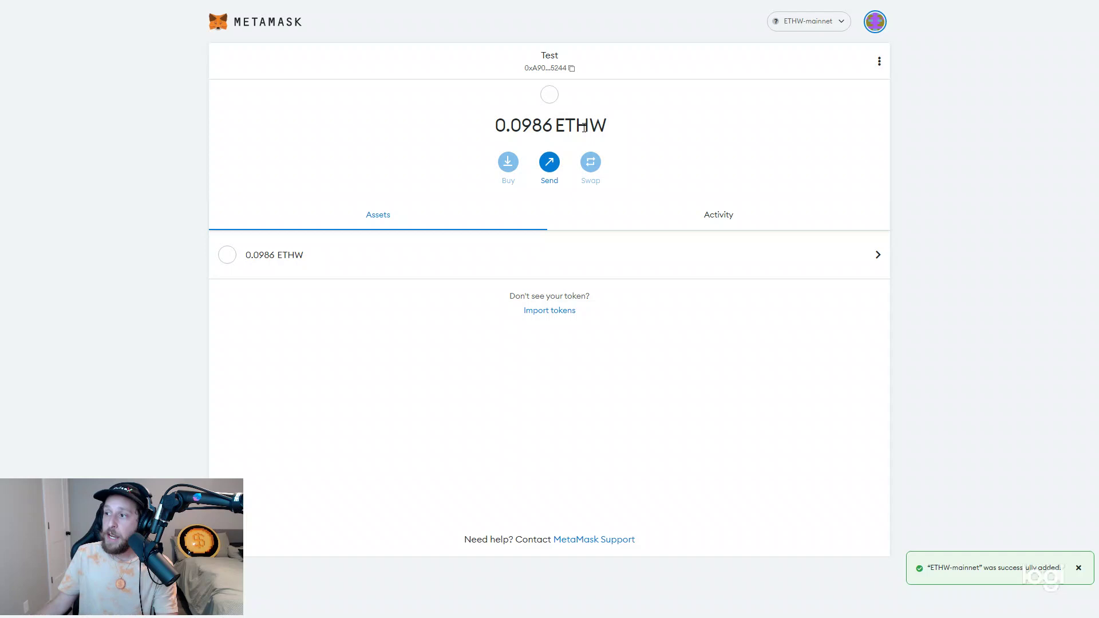
Confirm the wallet on ETHW-mainnet shows a 0.0986 ETHW balance.
drag(607, 126, 495, 134)
click(479, 147)
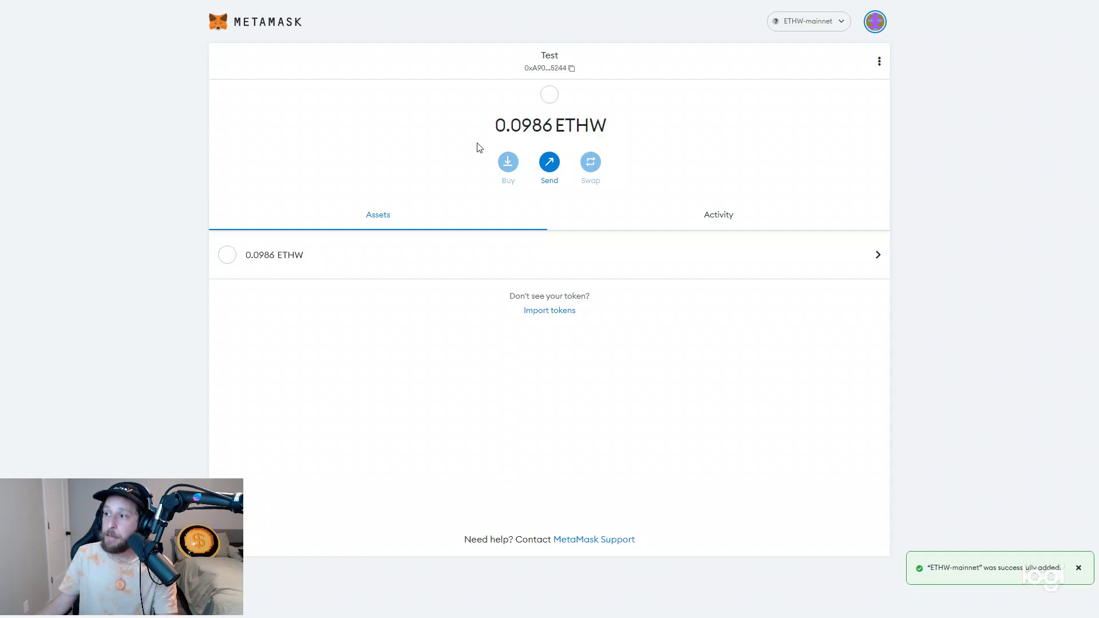
Open the custom token import form and paste the HEX contract address.
click(553, 311)
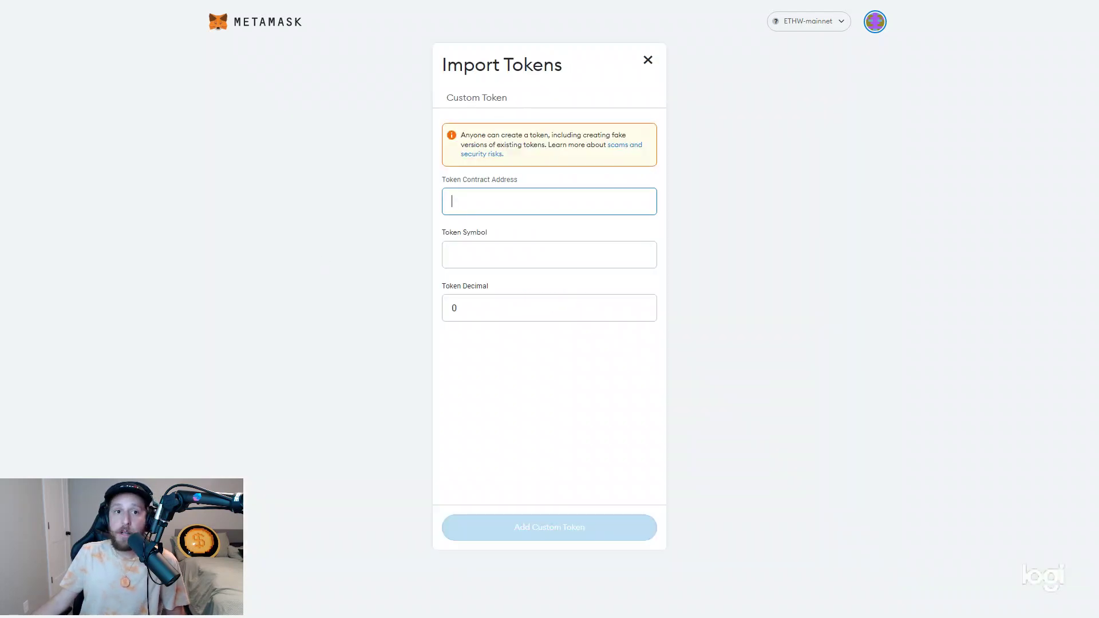
key(alt+Tab)
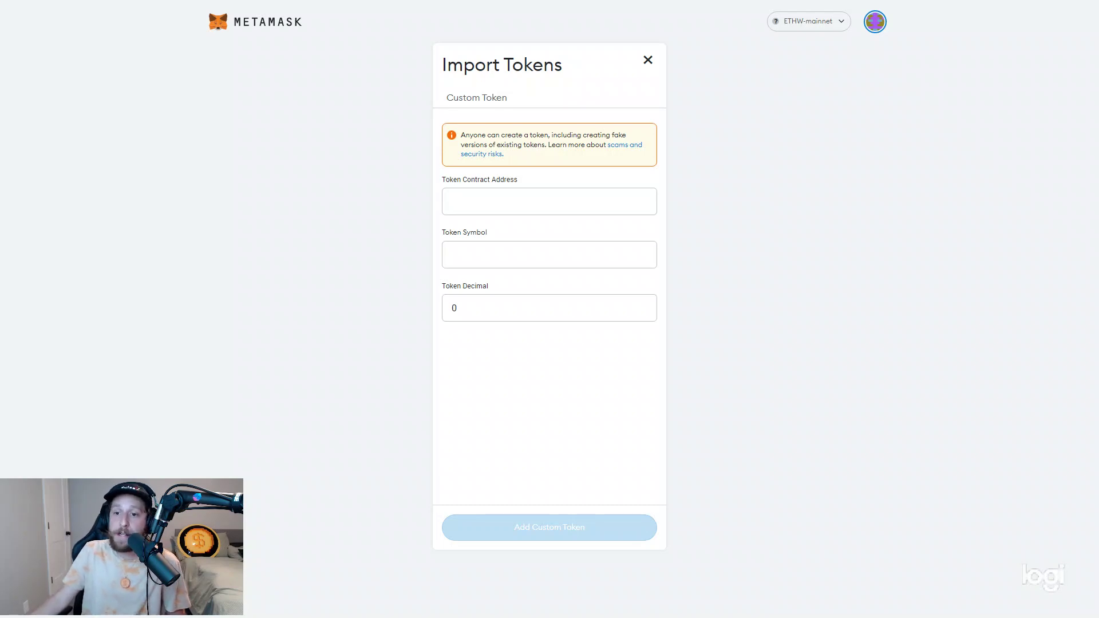
click(470, 208)
right_click(472, 207)
click(512, 292)
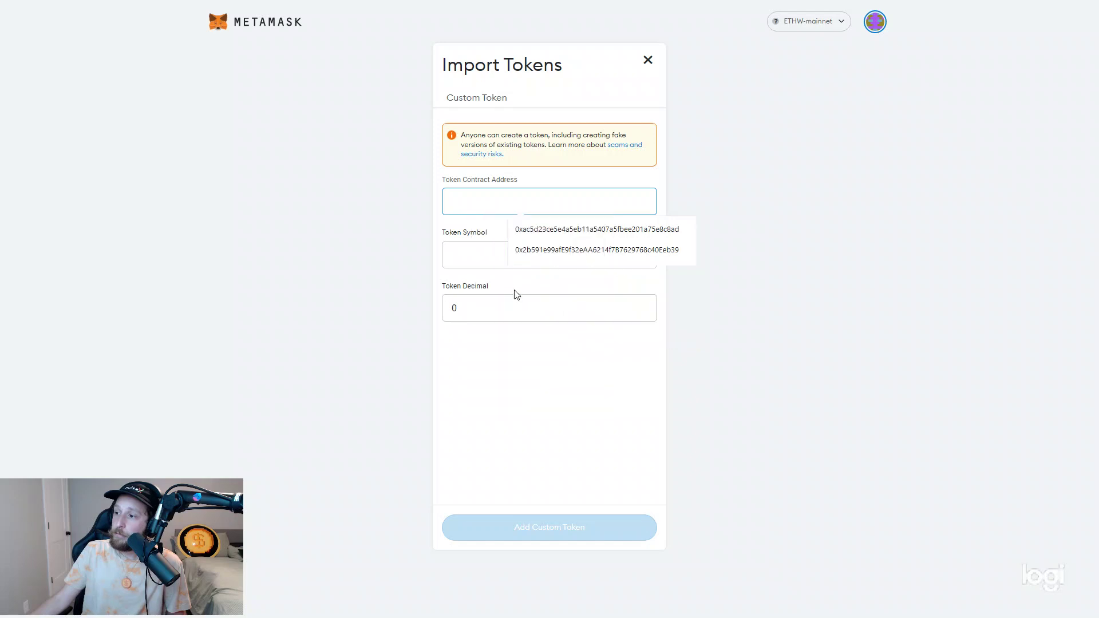
key(Down)
key(Return)
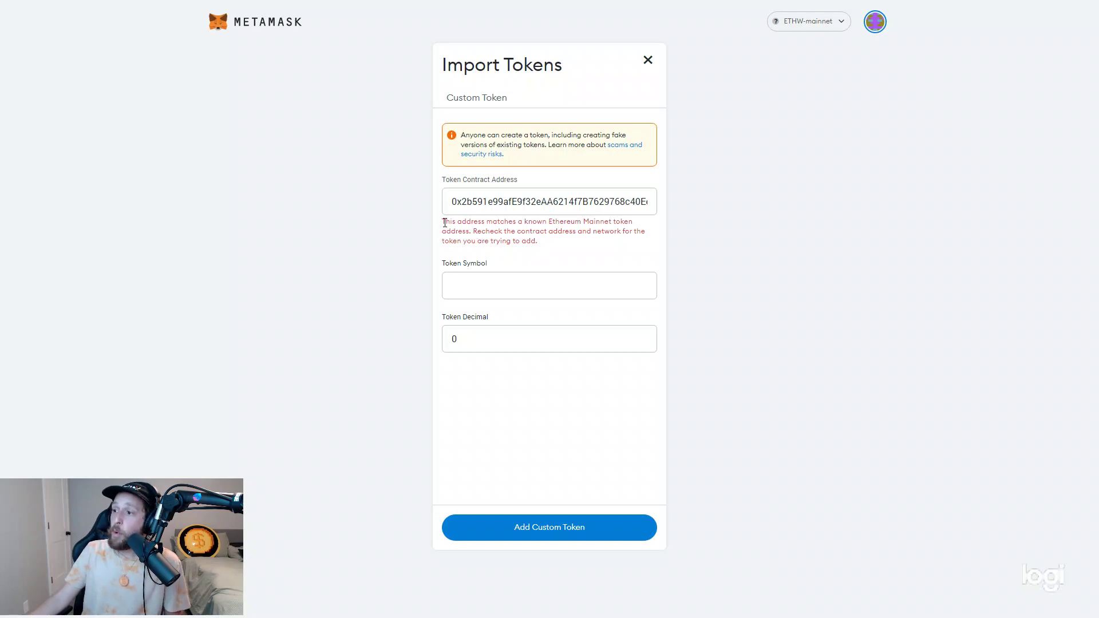
drag(445, 223, 537, 240)
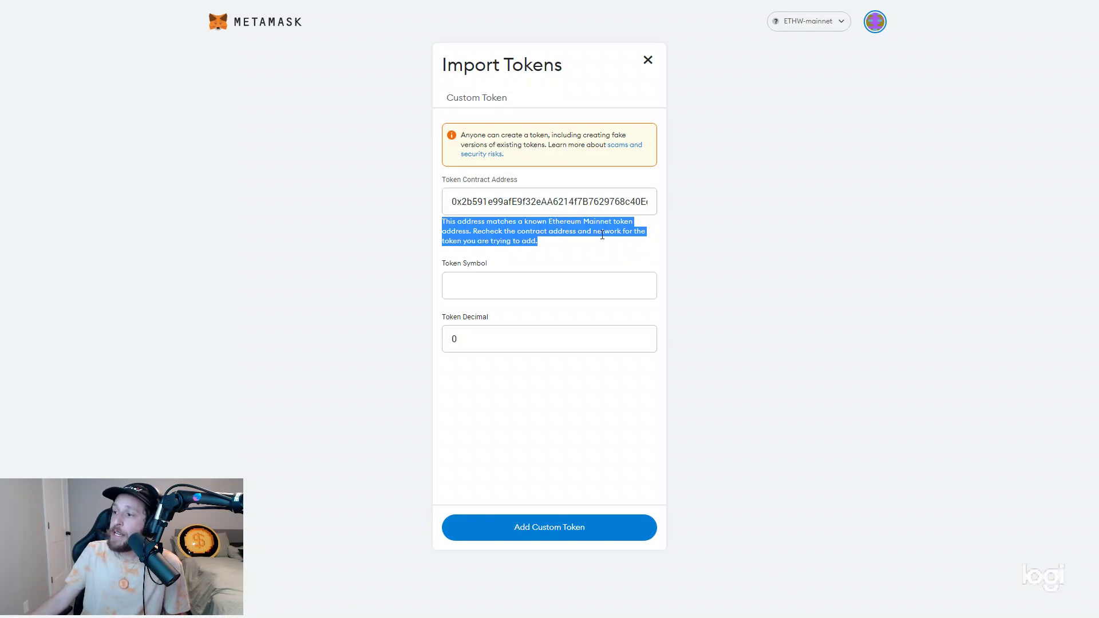
click(544, 252)
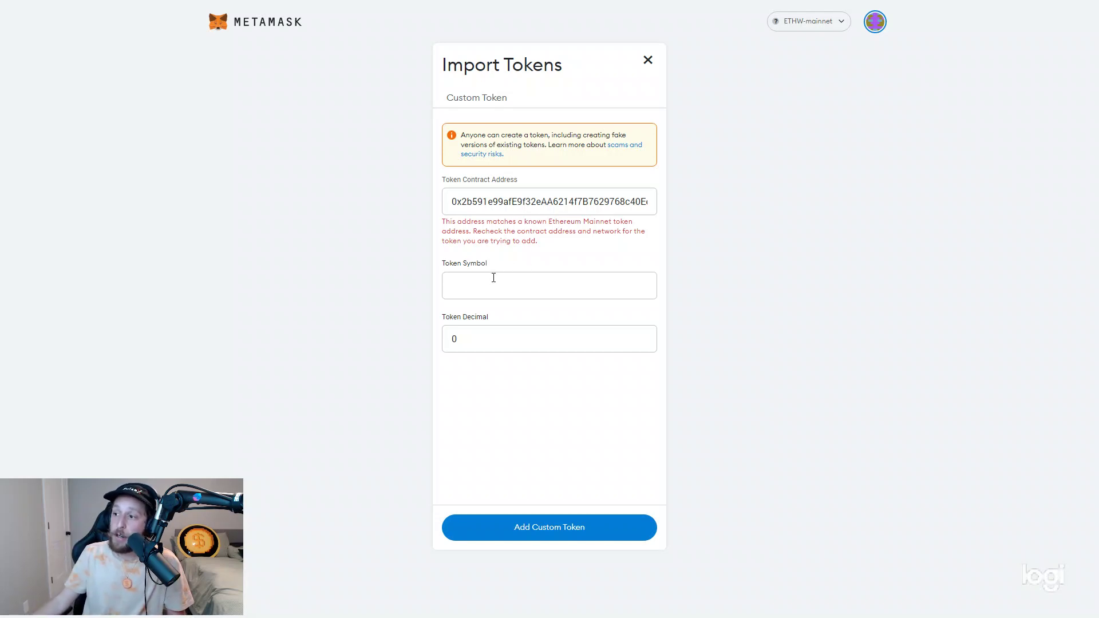
Set token symbol HEX and 8 decimals, then submit as a custom token.
click(493, 278)
text(HEX)
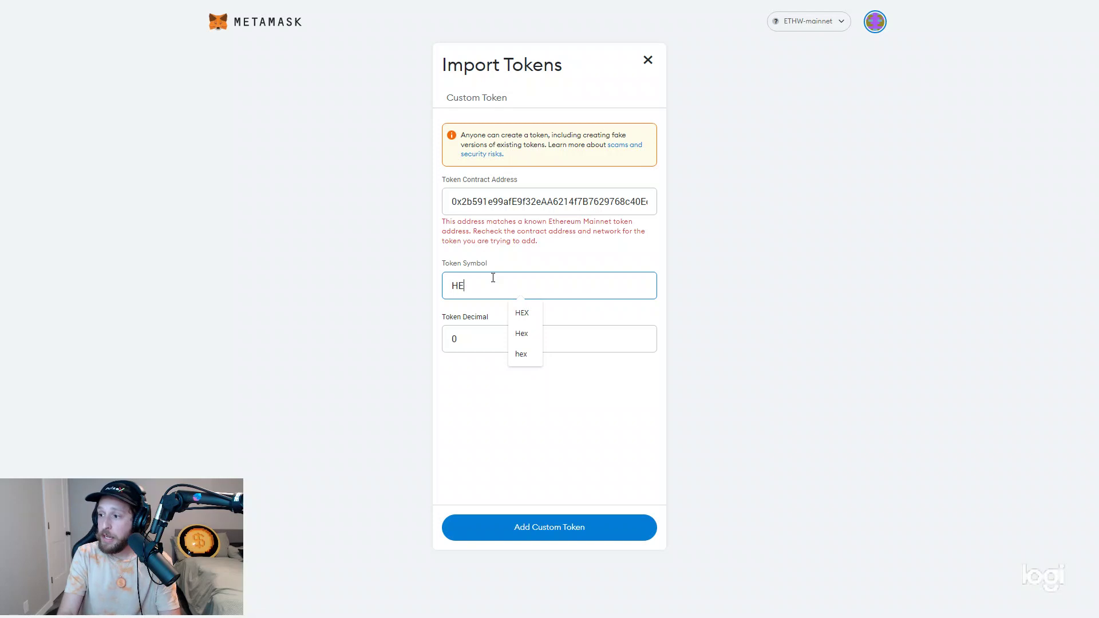
double_click(482, 332)
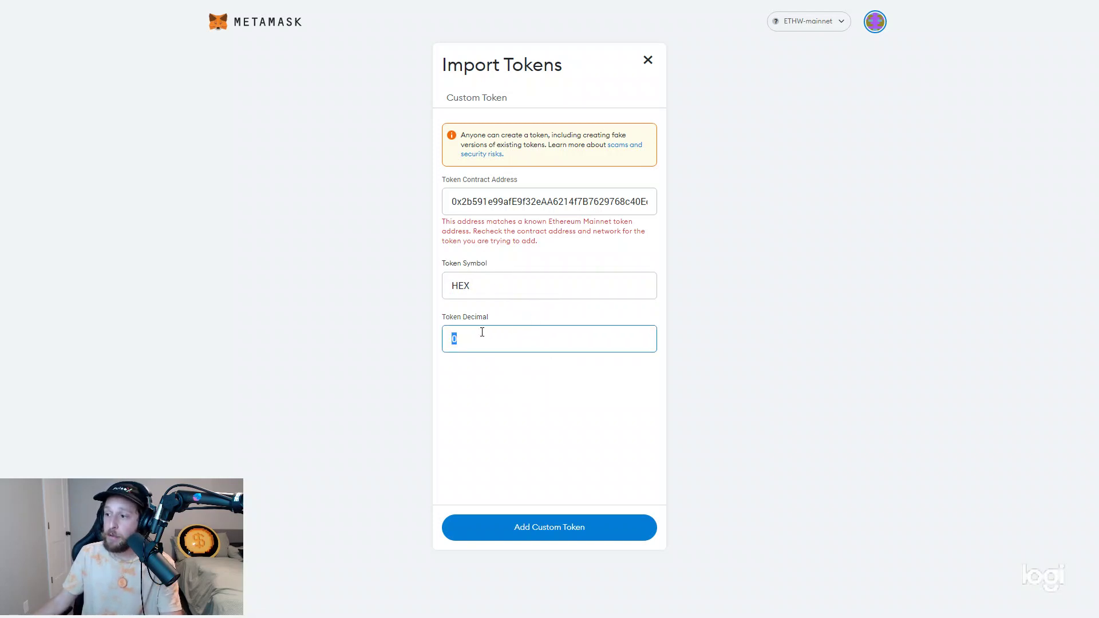
text(8)
click(489, 370)
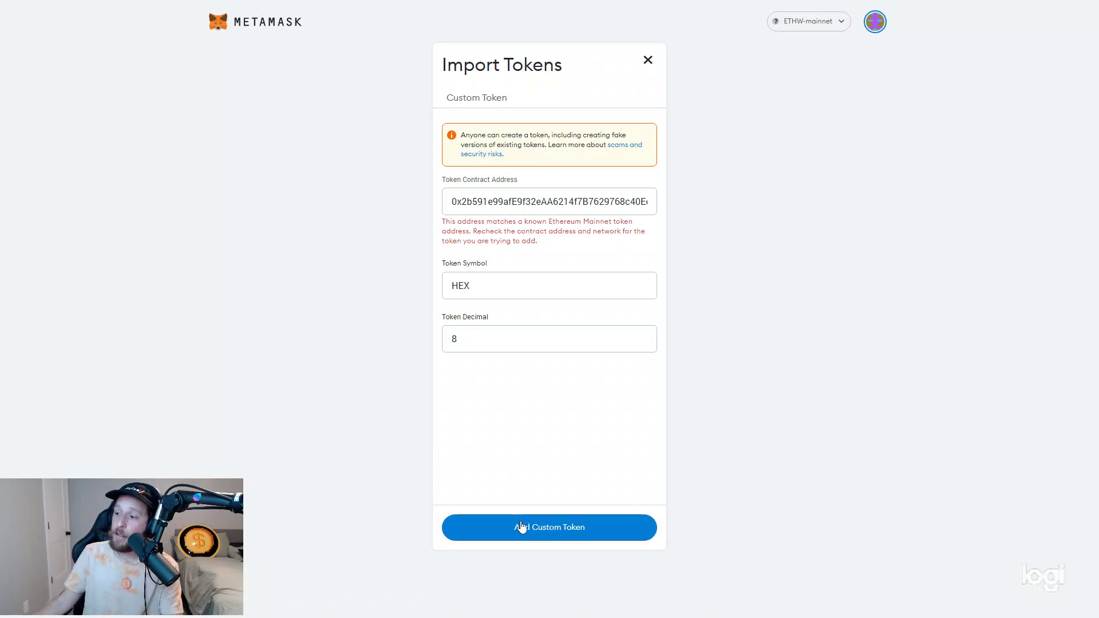
click(544, 534)
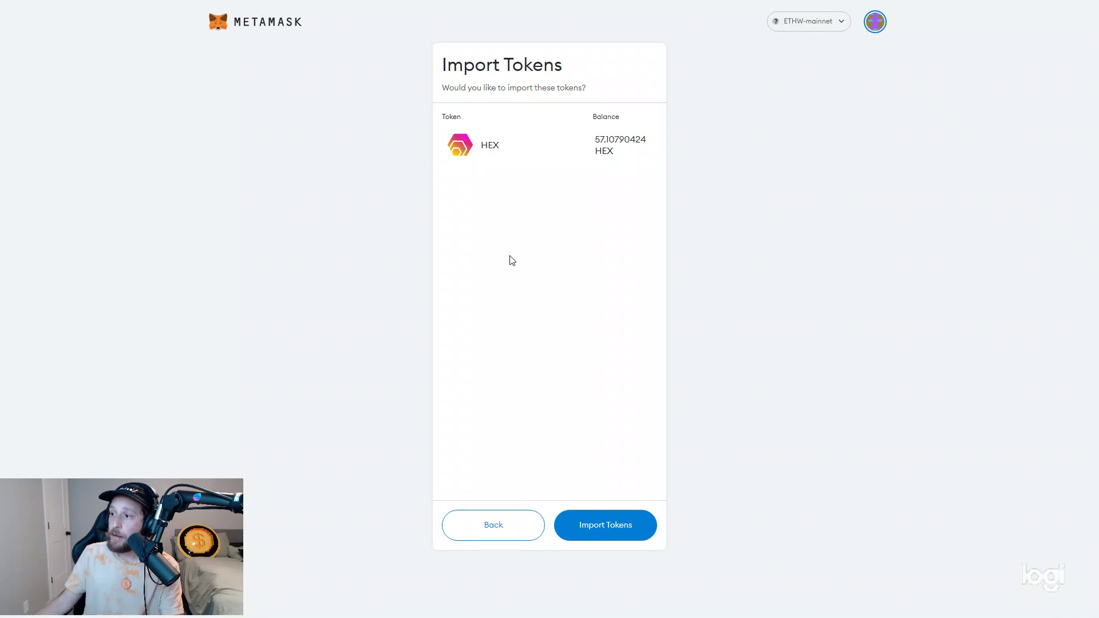
Confirm the HEX import and return to the assets list showing 57.10790424 HEX.
click(591, 525)
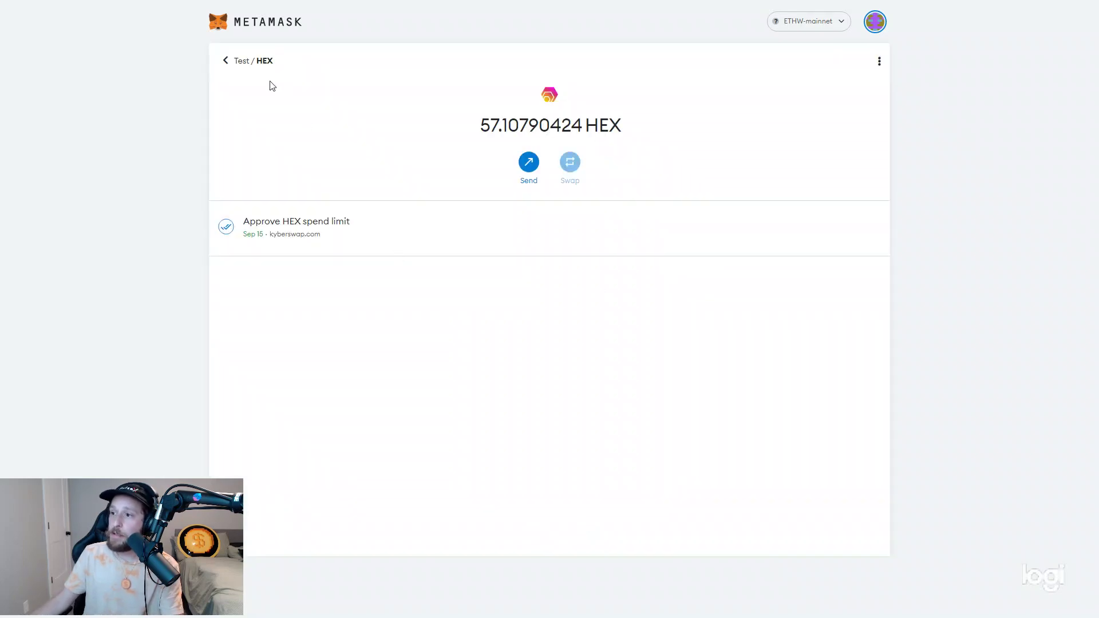
click(229, 61)
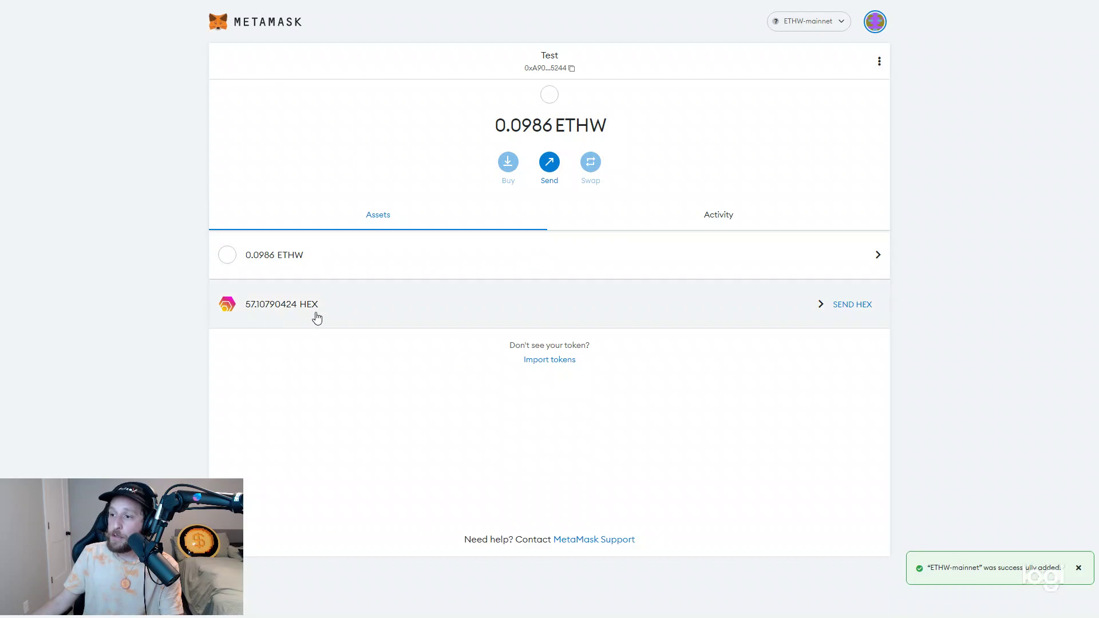
mouse_move(267, 304)
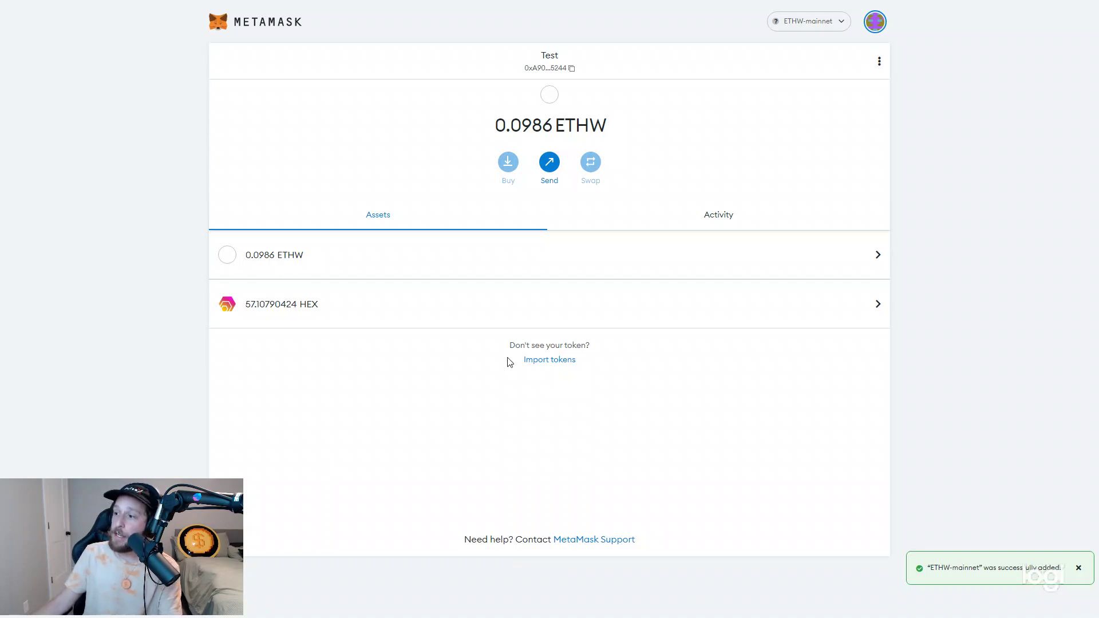
Import the USDC token by contract address with symbol USDC and 6 decimals, then return to assets.
click(530, 362)
right_click(490, 203)
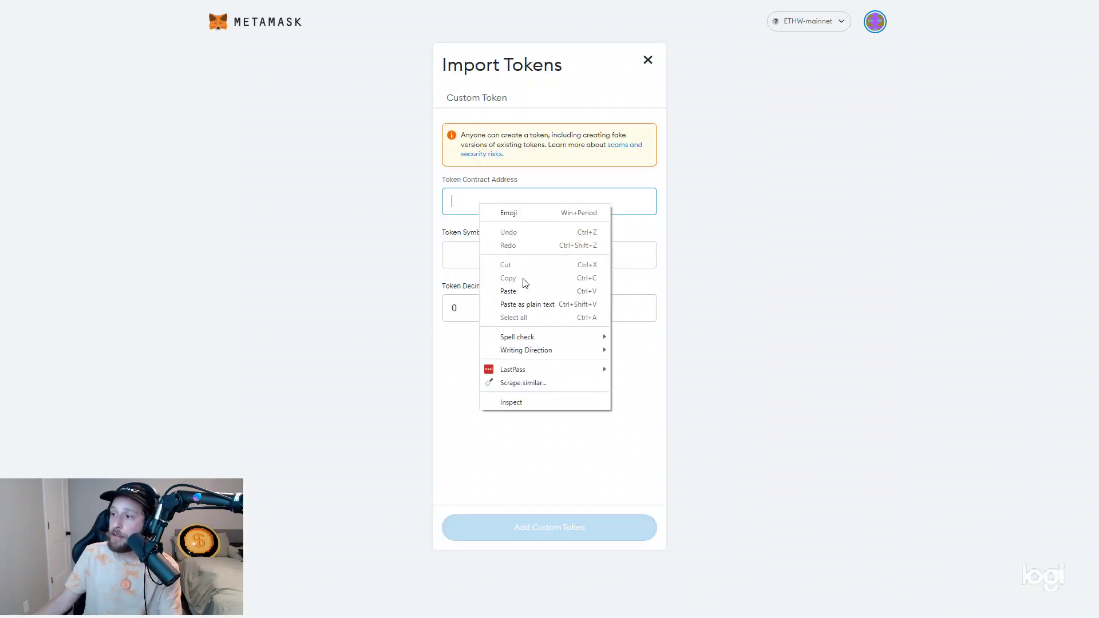
click(522, 282)
click(473, 256)
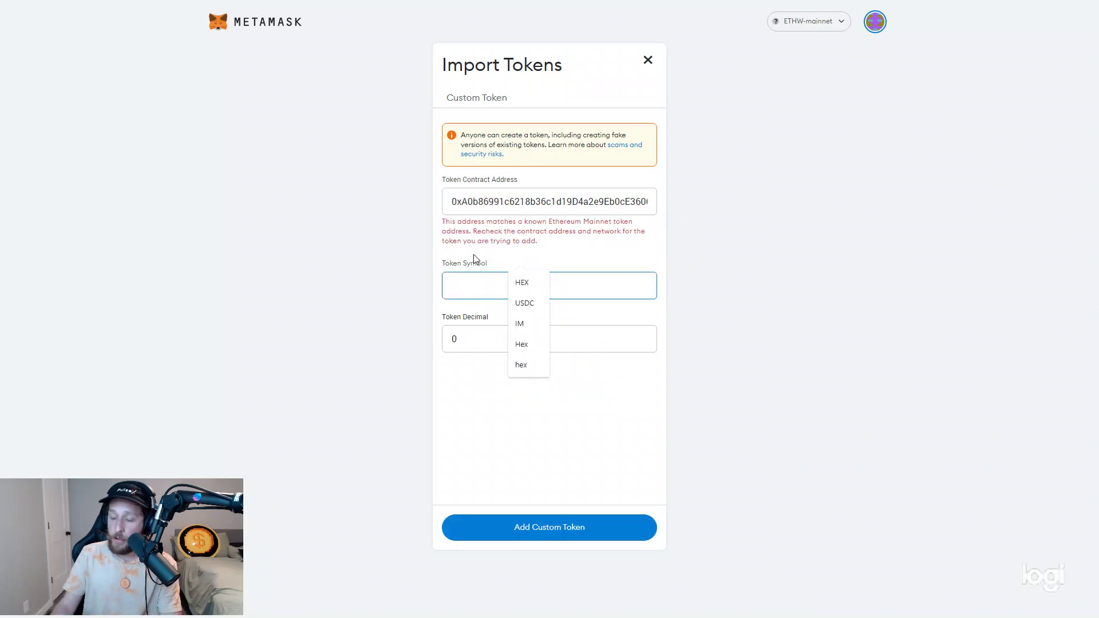
text(USDC)
key(Tab)
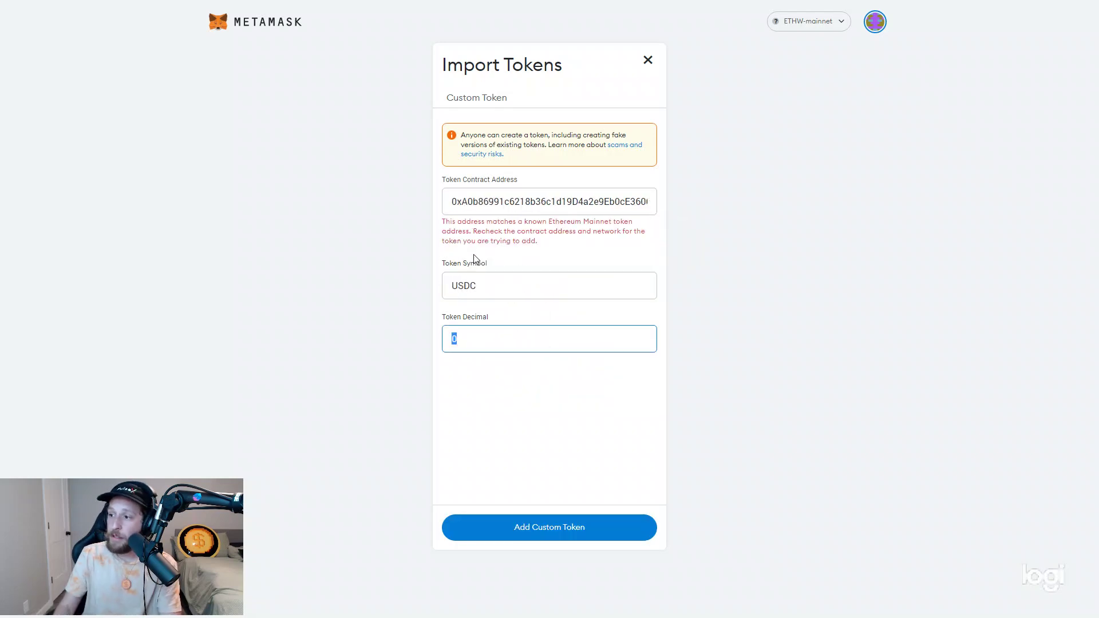
text(6)
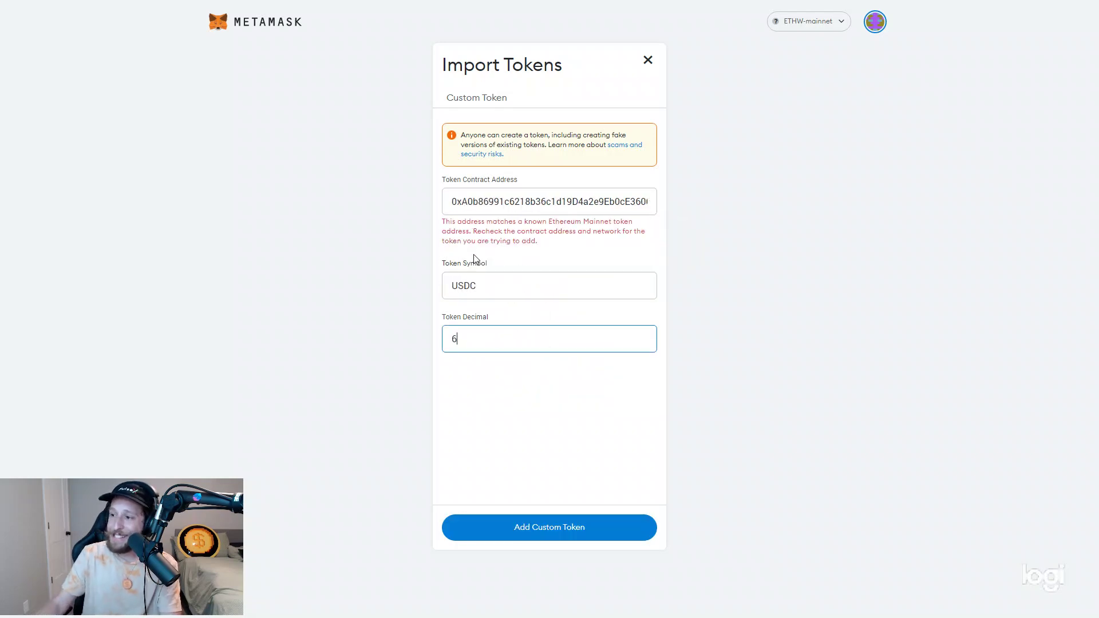
click(503, 529)
click(575, 524)
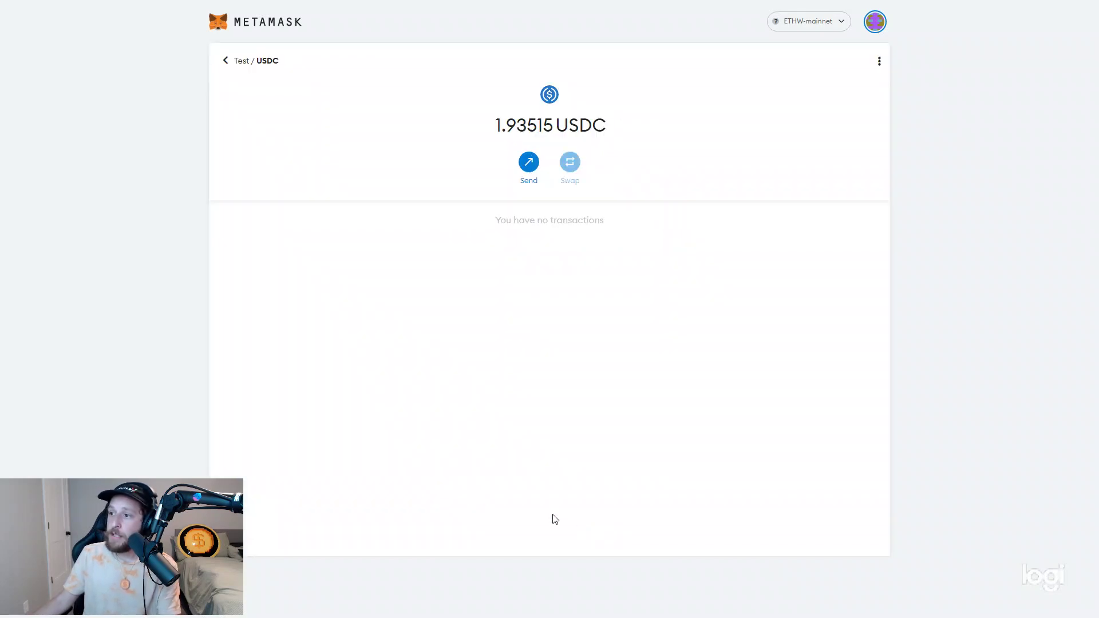
click(242, 67)
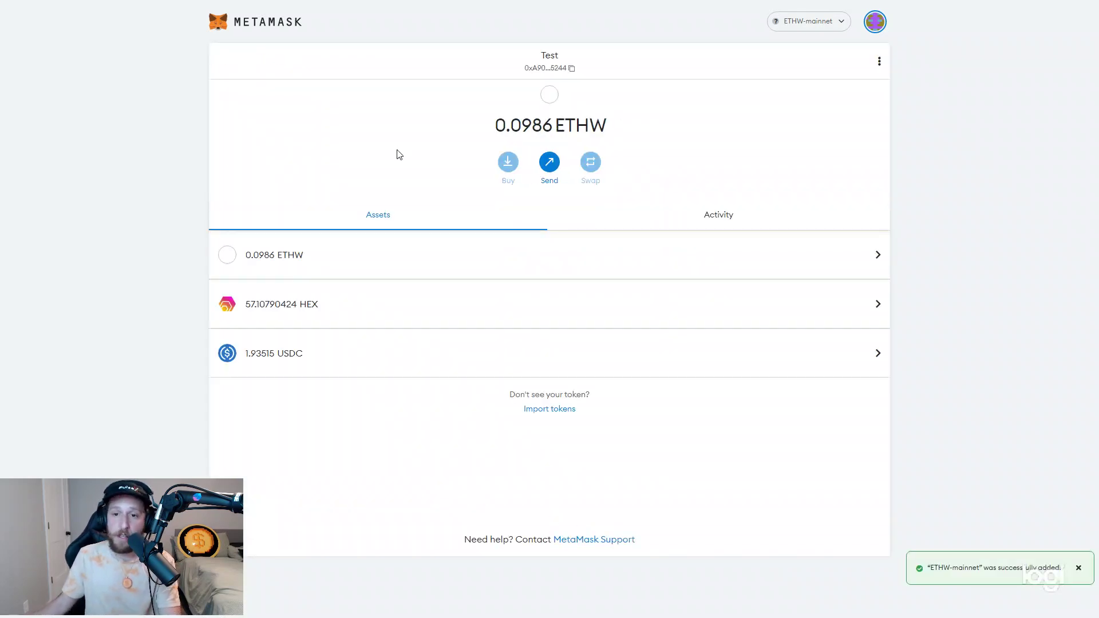